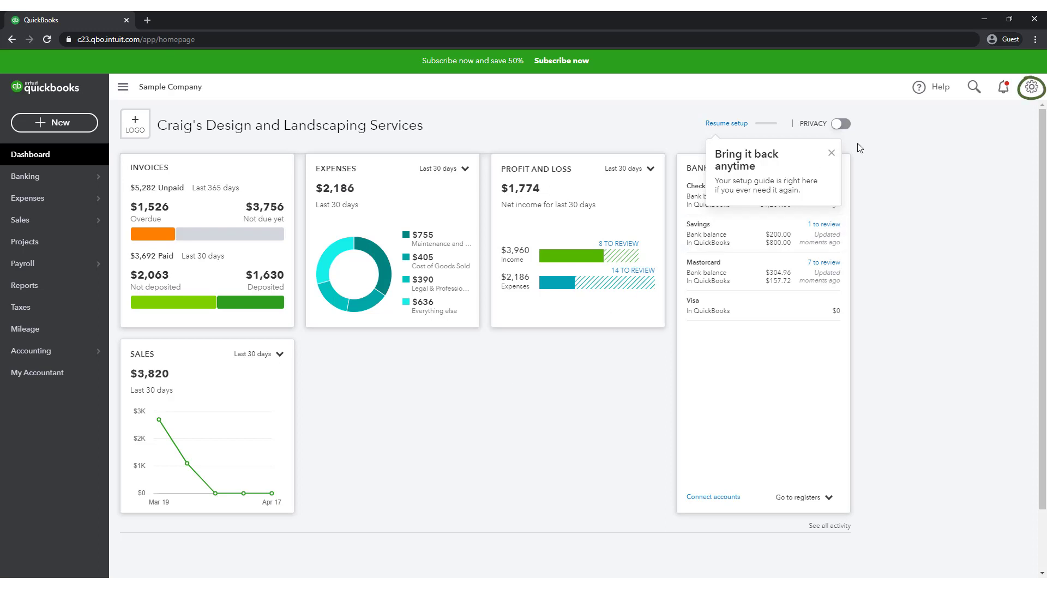
Step: Save the advanced account settings with the Projects option for organizing all job-related activity in one place enabled, and close the settings
{"action": "left_click", "coordinate": [1031, 87]}
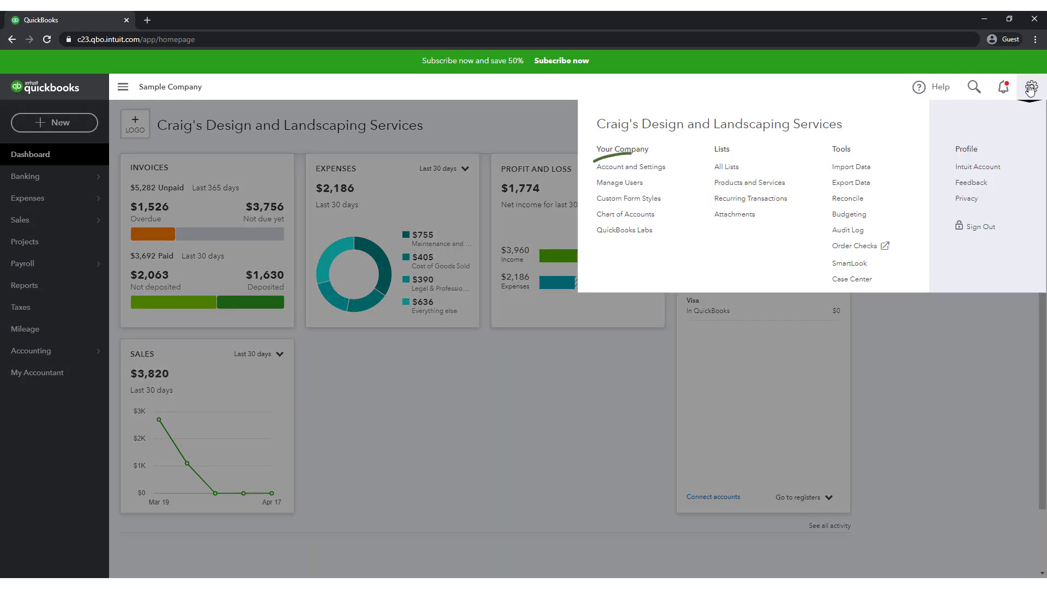
{"action": "left_click", "coordinate": [636, 171]}
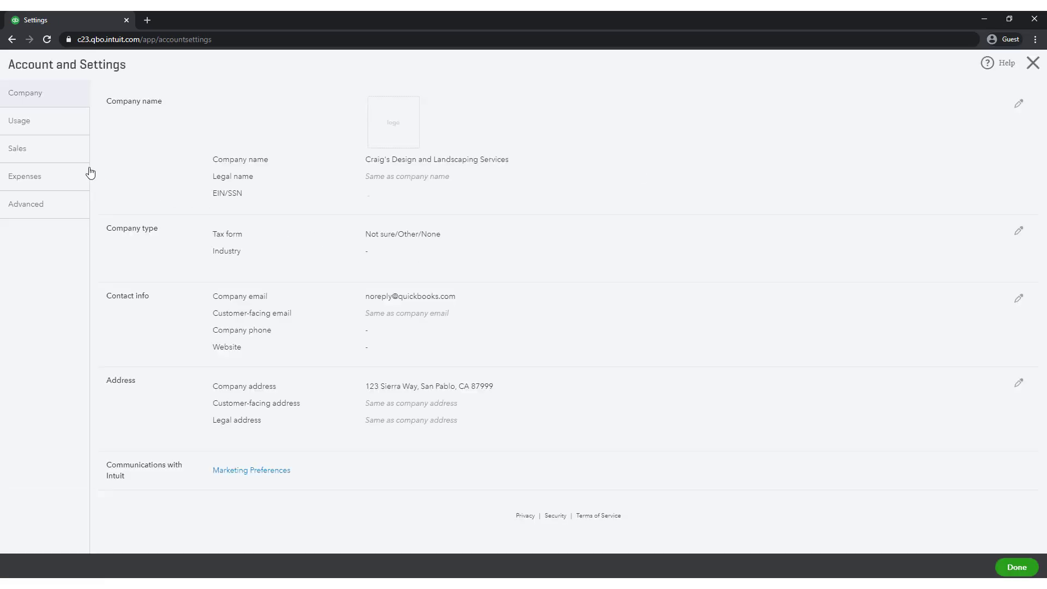
{"action": "left_click", "coordinate": [41, 211]}
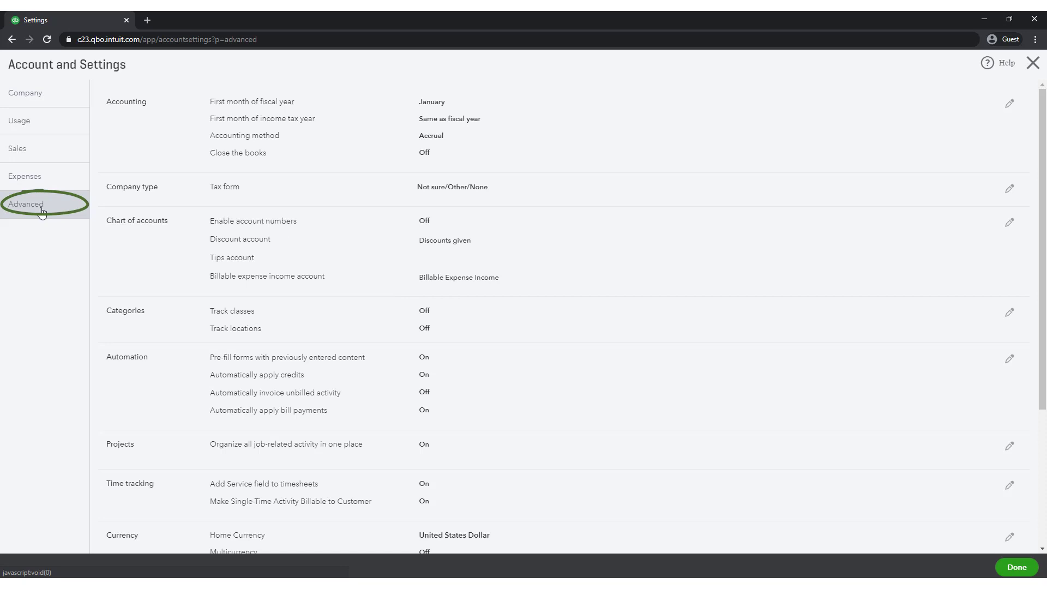
{"action": "left_click", "coordinate": [1010, 447]}
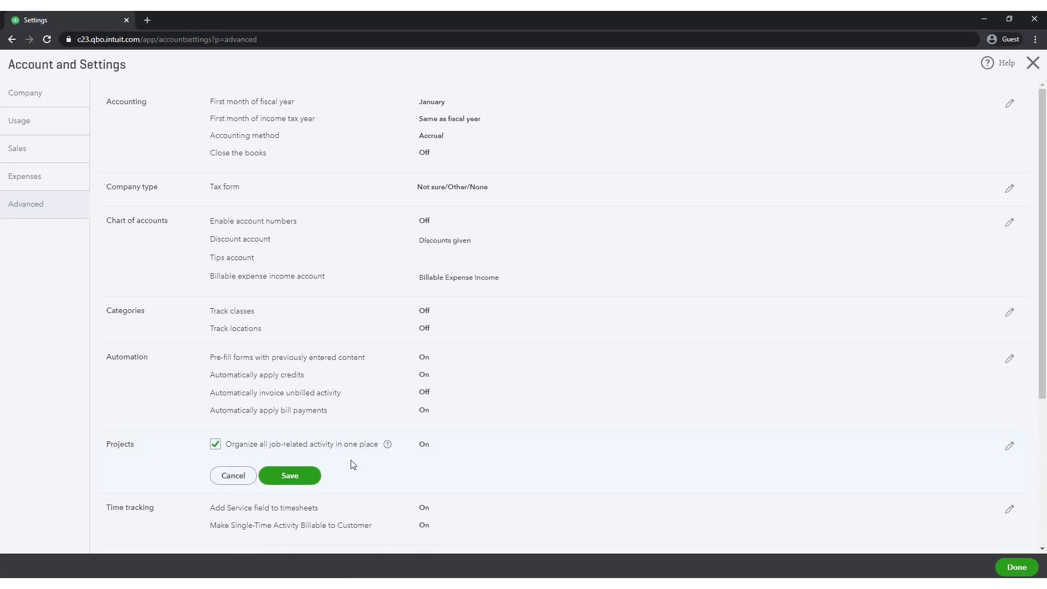
{"action": "left_click", "coordinate": [297, 475]}
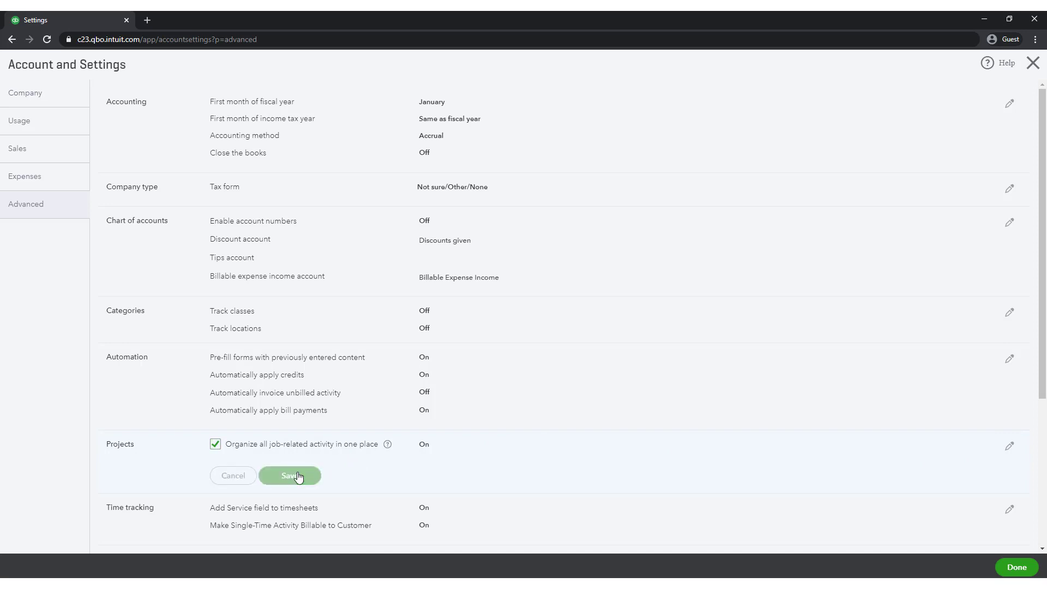
{"action": "left_click", "coordinate": [1016, 570]}
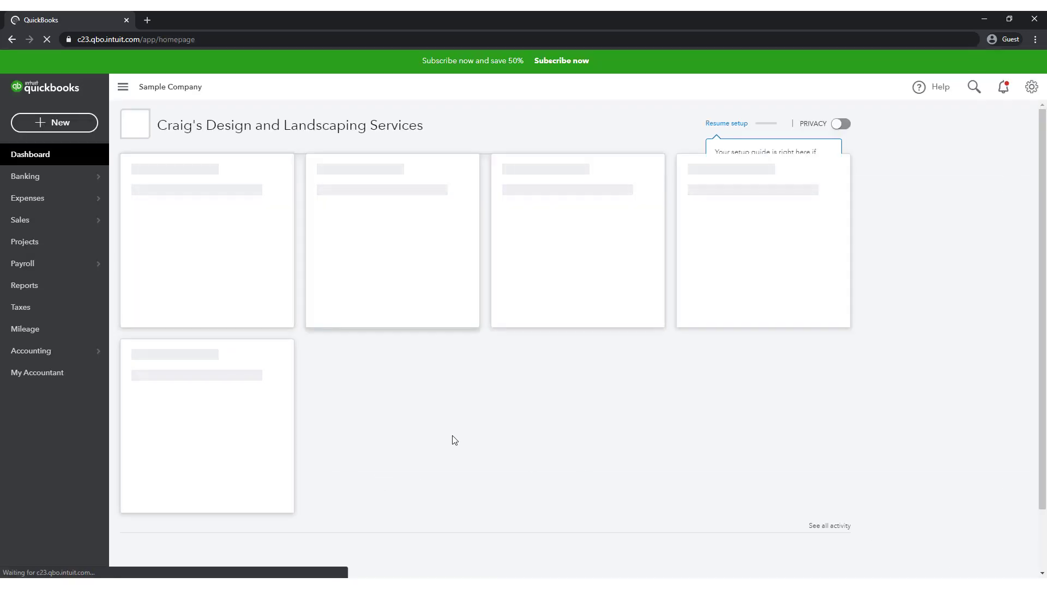
Step: Create a project named Memorial Day Picnic 2020 for a new customer called Local union 555
{"action": "left_click", "coordinate": [59, 244]}
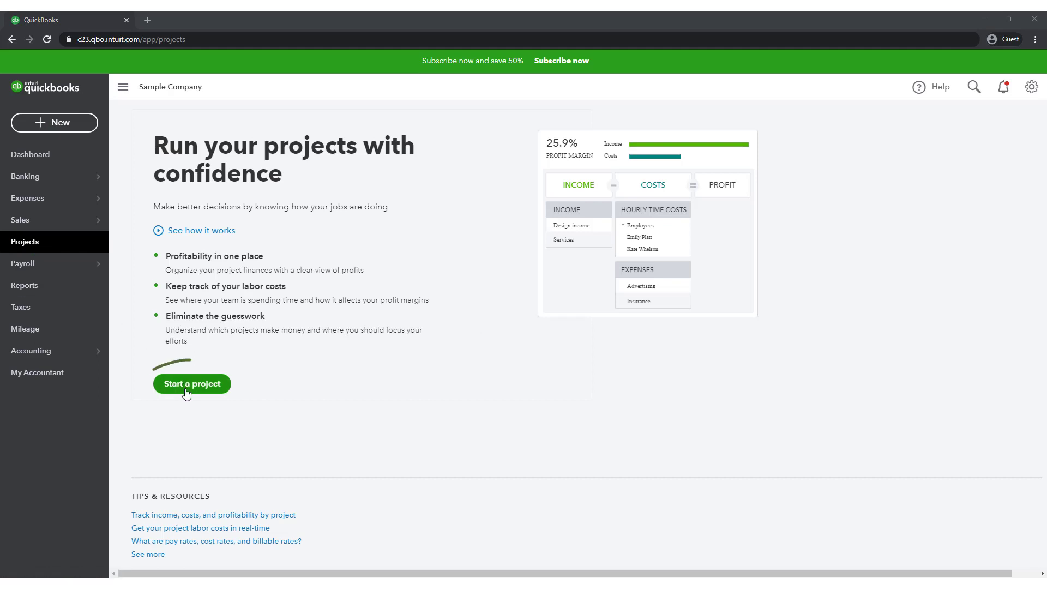
{"action": "left_click", "coordinate": [186, 387]}
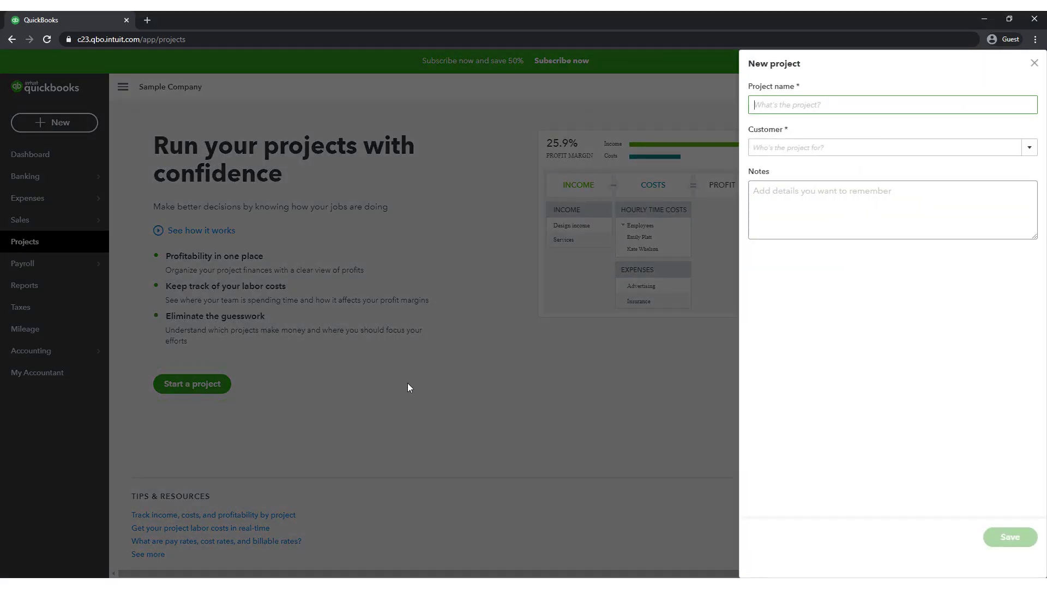
{"action": "type", "text": "Memorial Day Picnic 2020"}
{"action": "left_click", "coordinate": [1030, 149]}
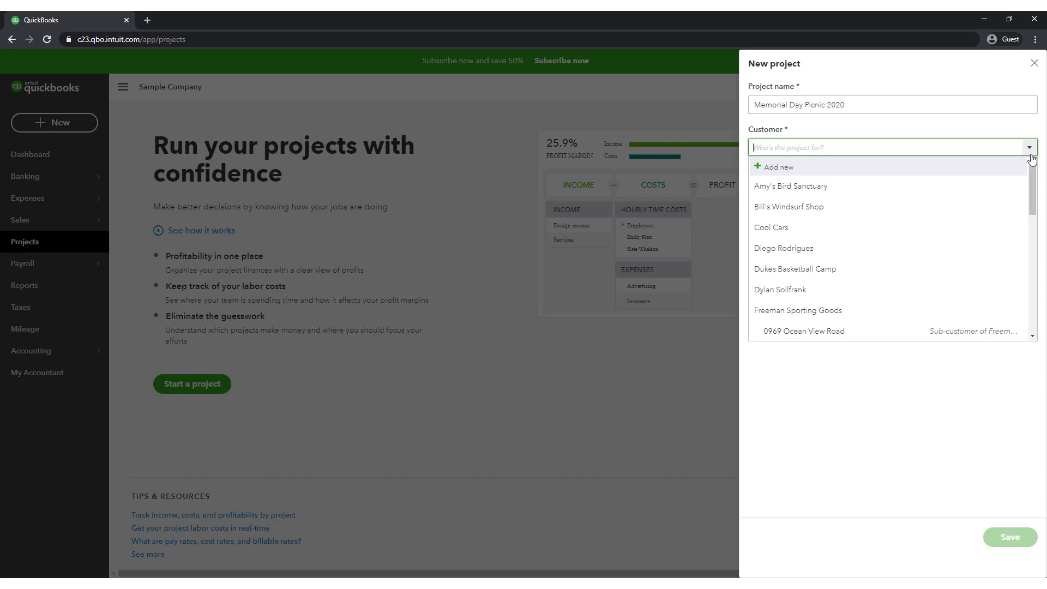
{"action": "left_click", "coordinate": [990, 172]}
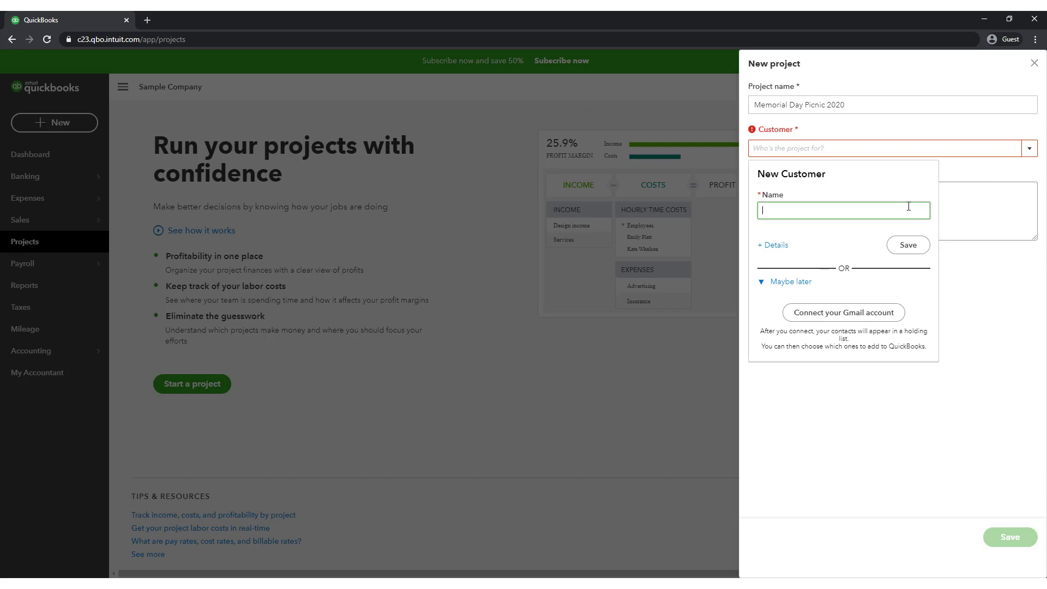
{"action": "type", "text": "Local union 555"}
{"action": "left_click", "coordinate": [910, 248]}
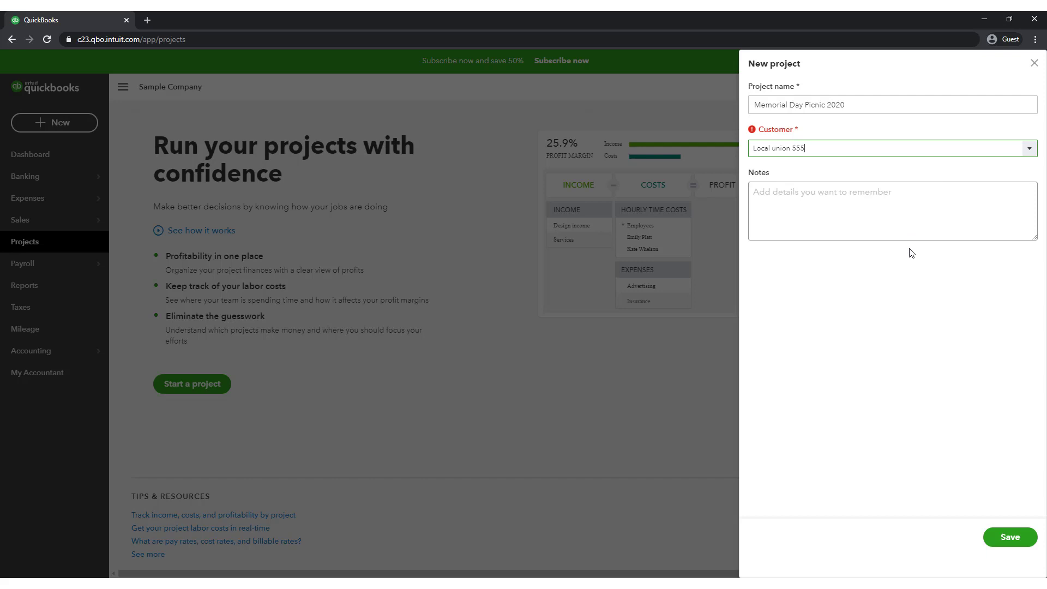
{"action": "left_click", "coordinate": [1000, 540]}
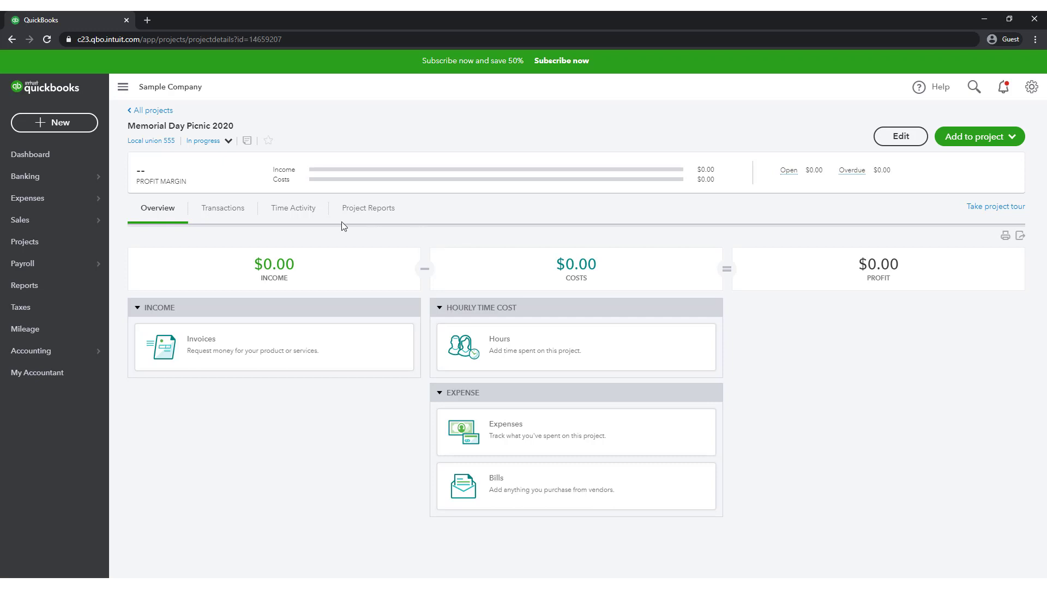
Step: In the bank transactions for review, expand the 03/25/2020 A Rental expense and add A Rental as its new vendor
{"action": "mouse_move", "coordinate": [73, 181]}
{"action": "left_click", "coordinate": [165, 186]}
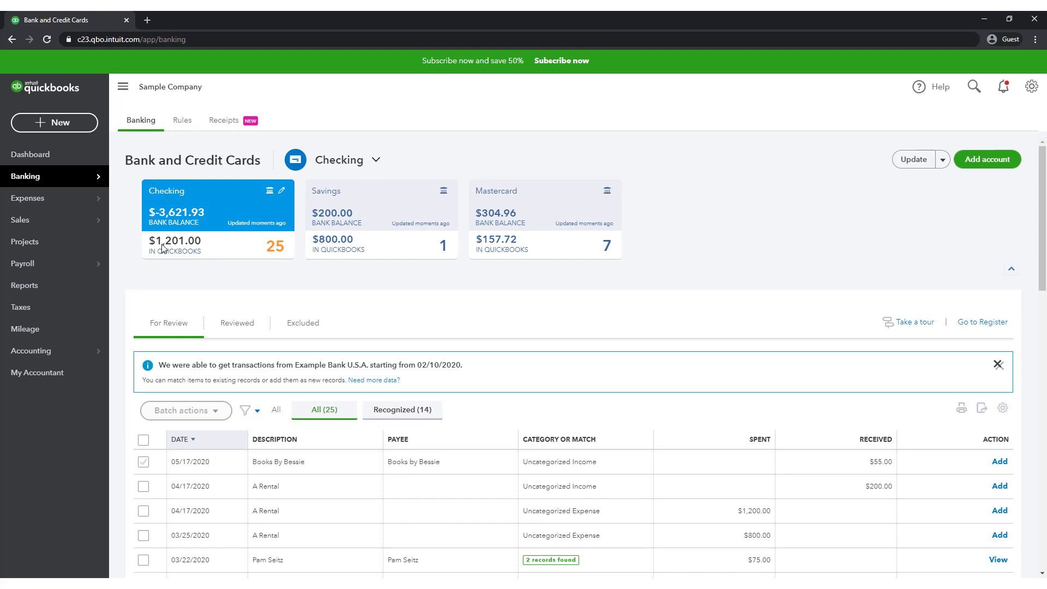
{"action": "scroll", "coordinate": [133, 324], "scroll_direction": "down", "scroll_amount": 5}
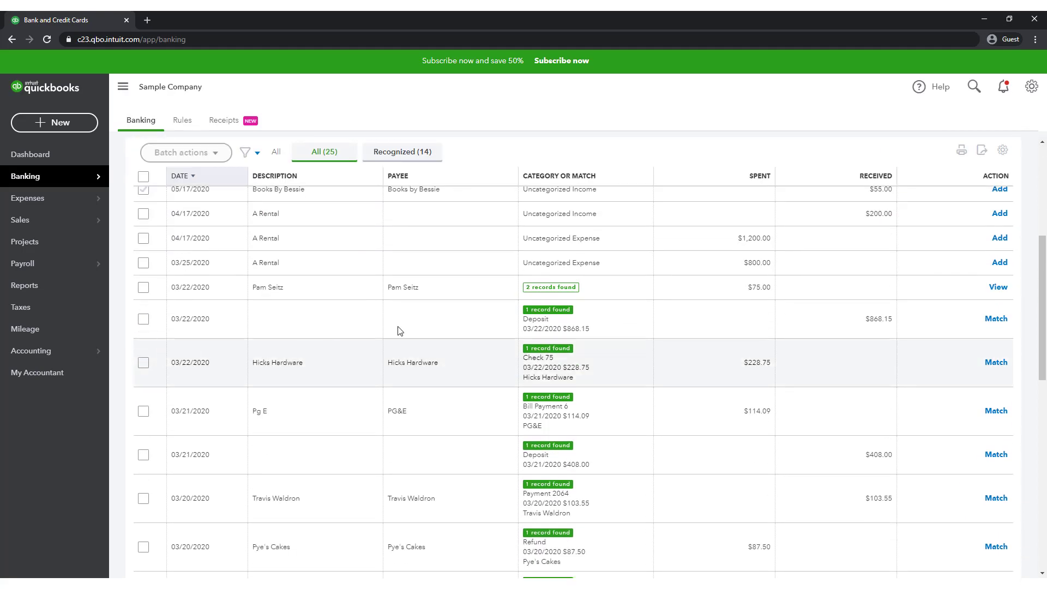
{"action": "left_click", "coordinate": [436, 262]}
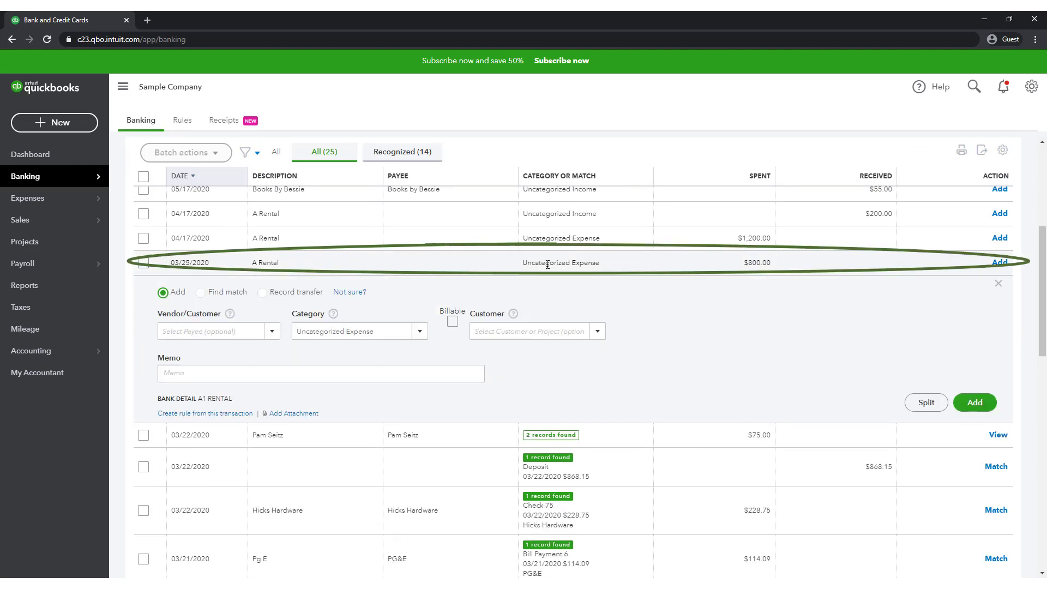
{"action": "left_click", "coordinate": [272, 332]}
{"action": "left_click", "coordinate": [263, 353]}
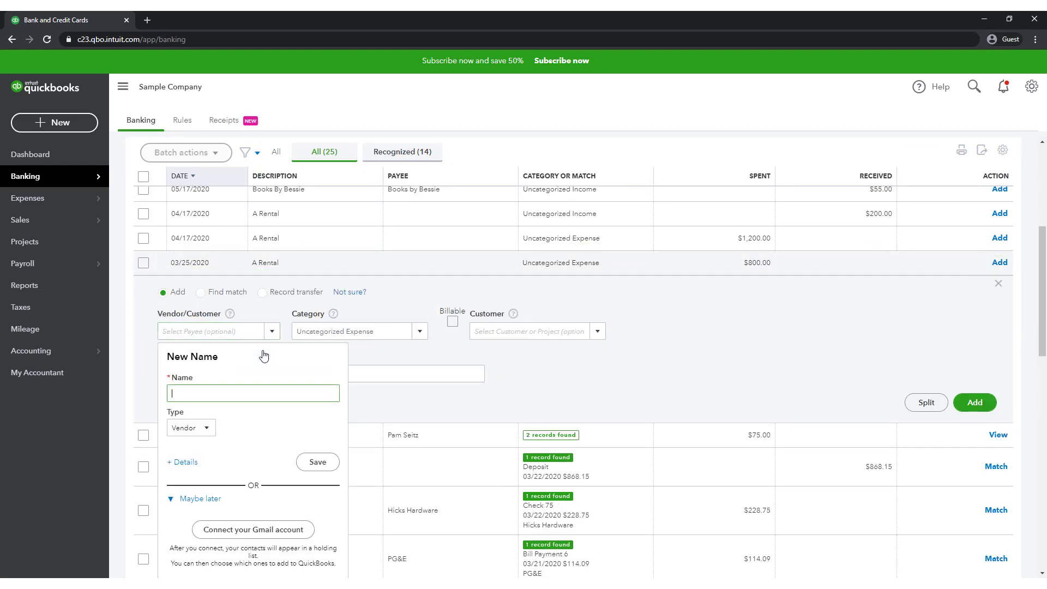
{"action": "type", "text": "A Rental"}
{"action": "left_click", "coordinate": [321, 464]}
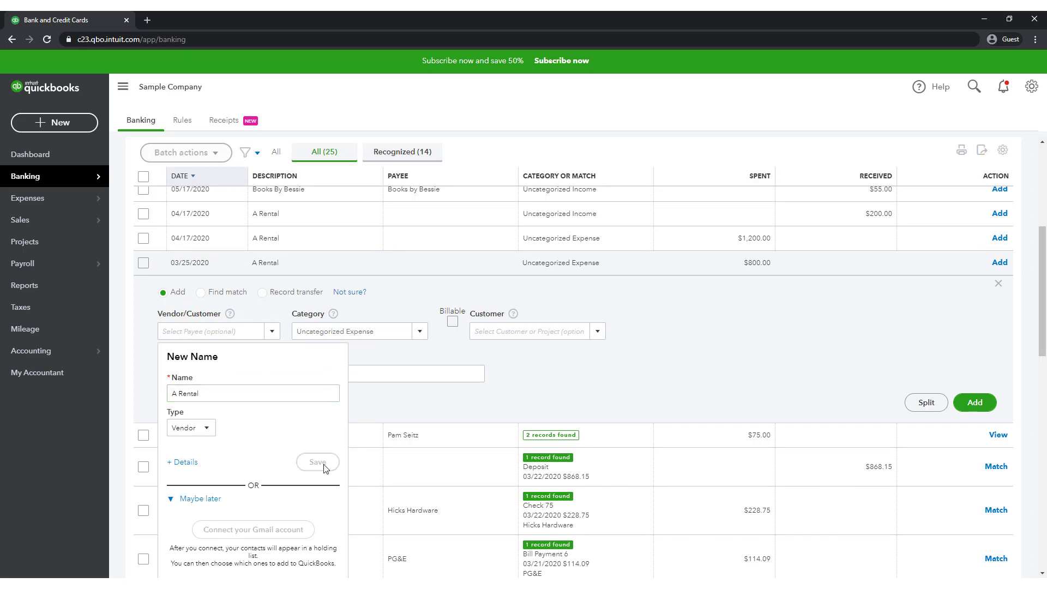
Step: Categorize the A Rental expense as Equipment Rental, assign it to the Memorial Day Picnic 2020 project, and add the transaction
{"action": "left_click", "coordinate": [419, 385]}
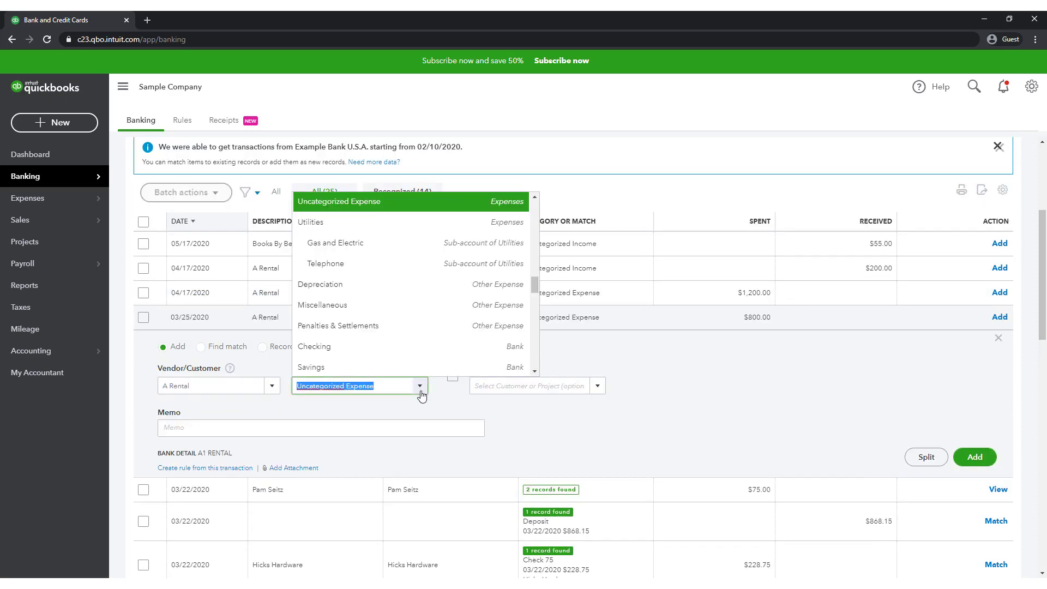
{"action": "type", "text": "Equipment Rental"}
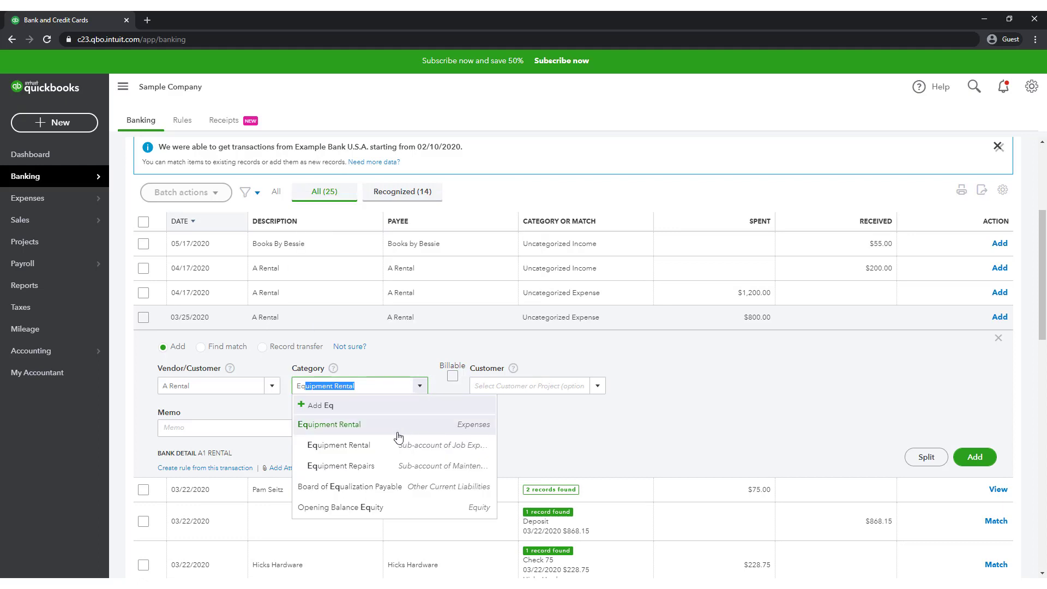
{"action": "left_click", "coordinate": [397, 432]}
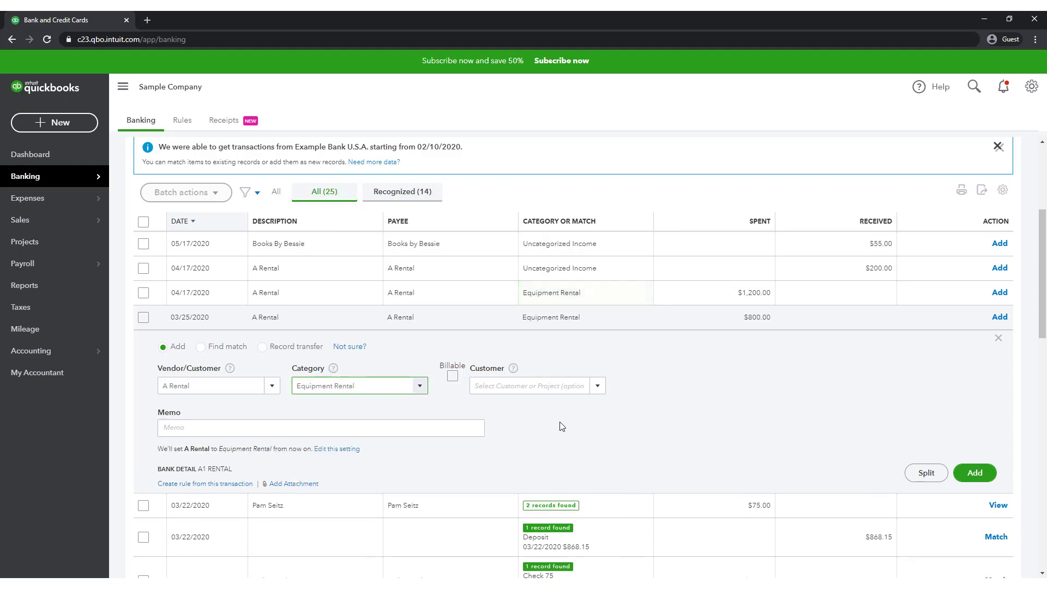
{"action": "left_click", "coordinate": [602, 387]}
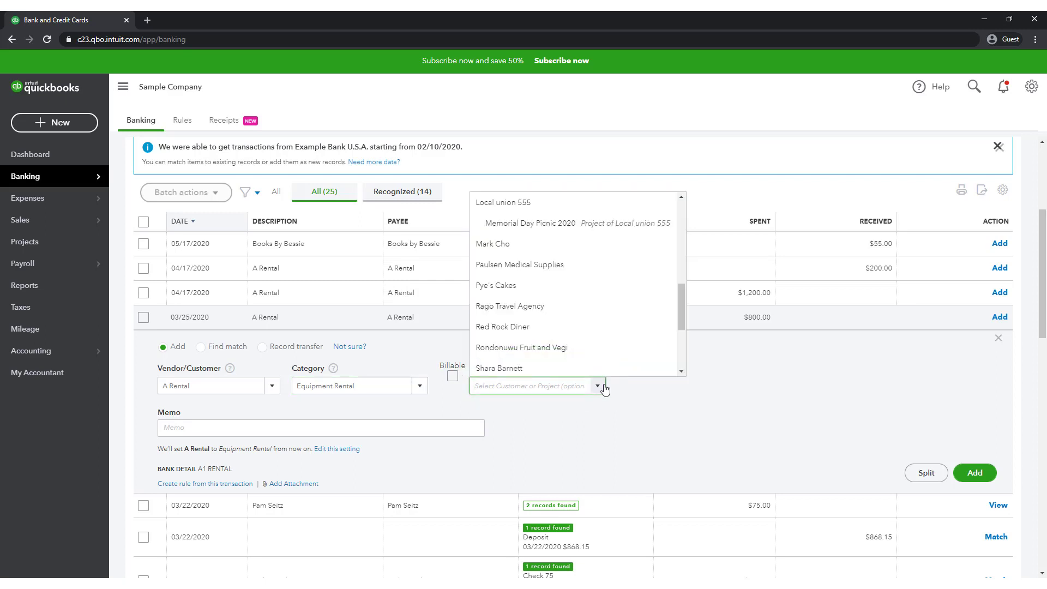
{"action": "scroll", "coordinate": [605, 388], "scroll_direction": "up", "scroll_amount": 1}
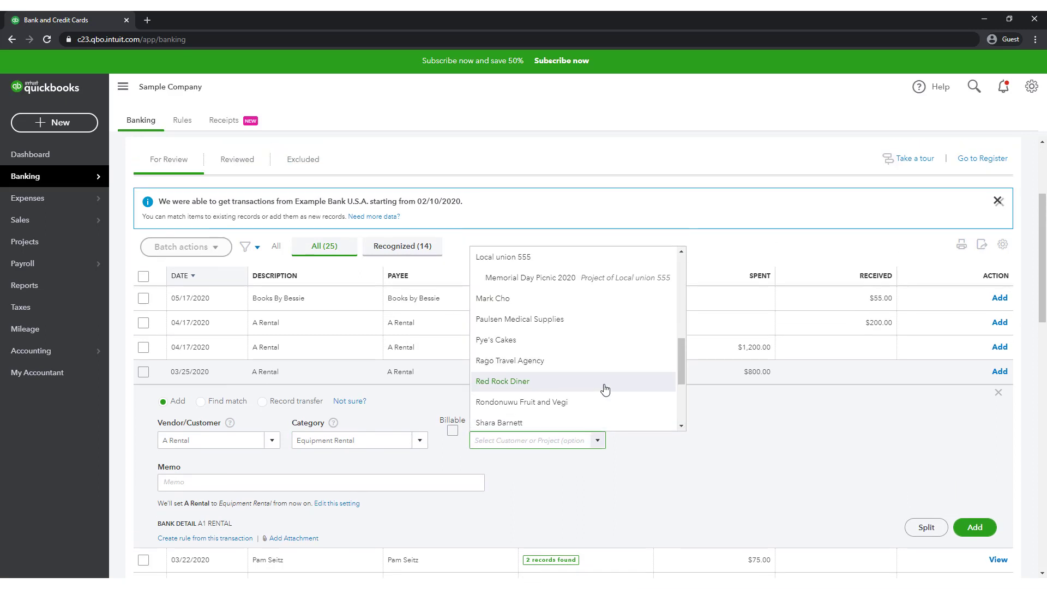
{"action": "left_click", "coordinate": [603, 287]}
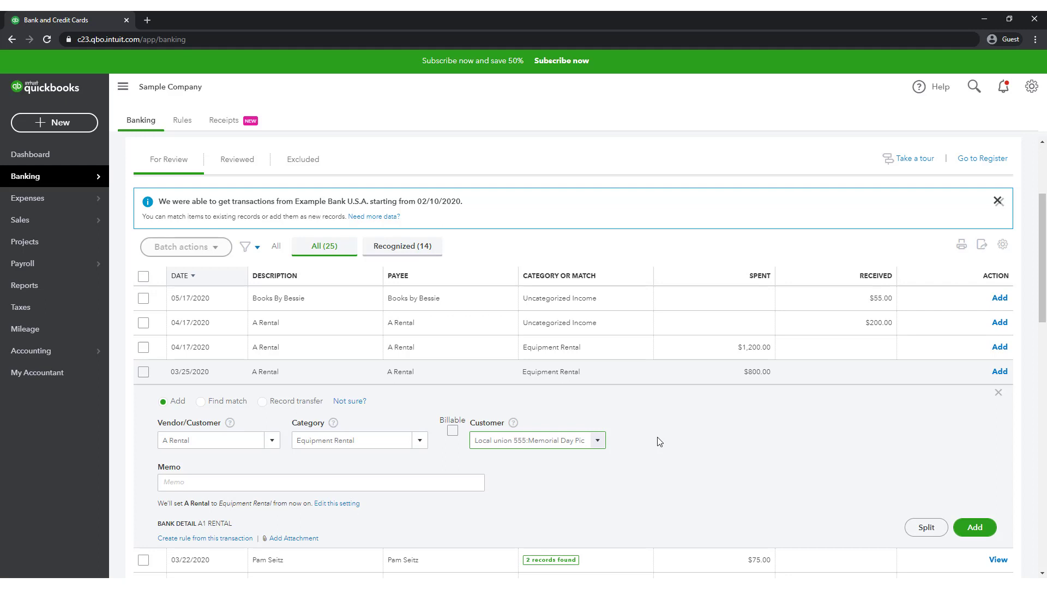
{"action": "left_click", "coordinate": [975, 528]}
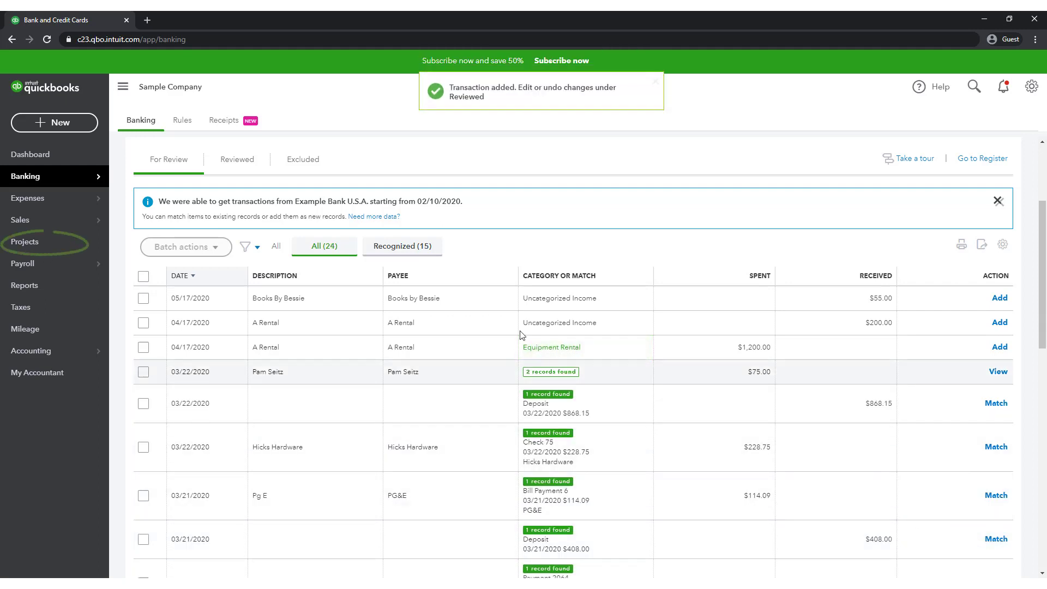
Step: Add a bill to the Memorial Day Picnic 2020 project with Bob's Burger Joint as the vendor
{"action": "left_click", "coordinate": [97, 247]}
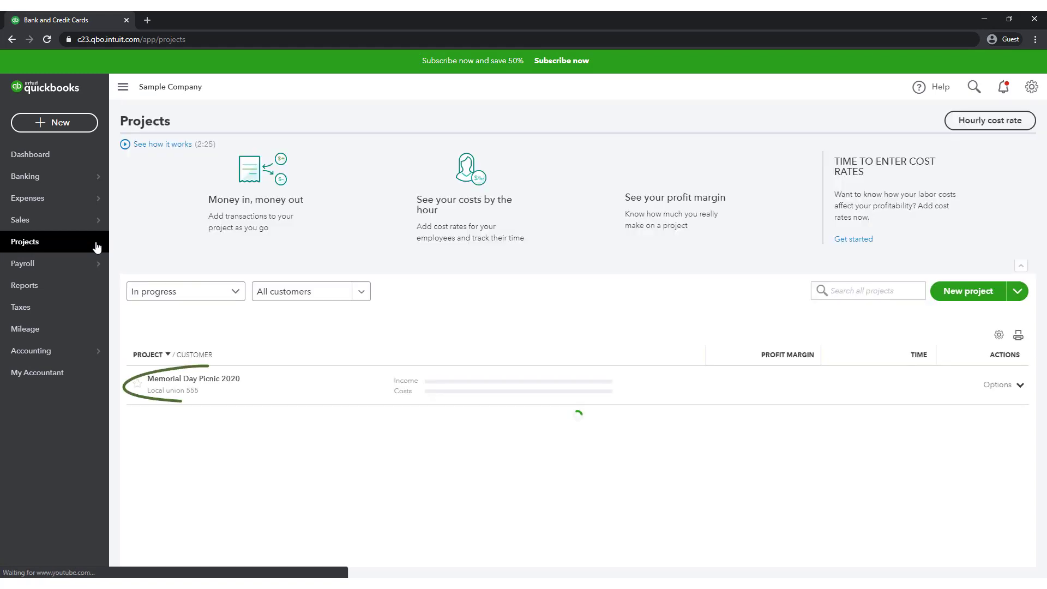
{"action": "left_click", "coordinate": [226, 380]}
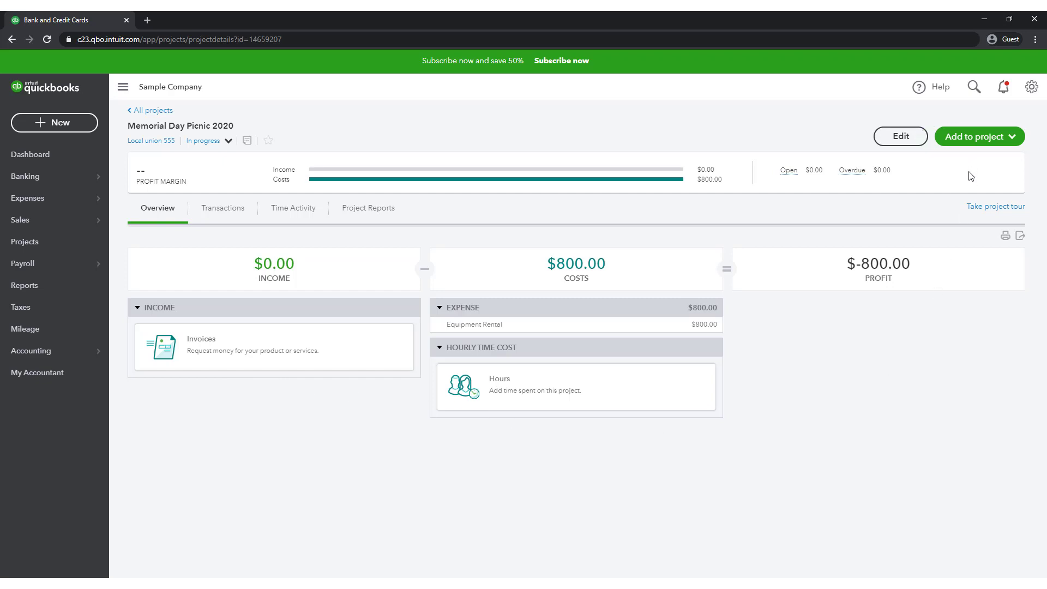
{"action": "left_click", "coordinate": [1013, 141]}
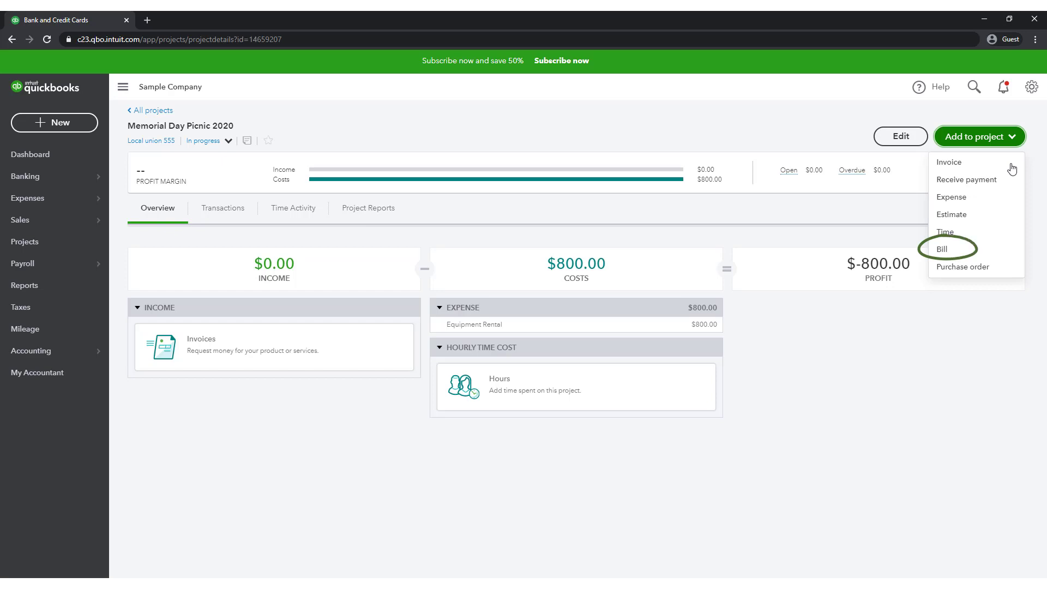
{"action": "left_click", "coordinate": [995, 252]}
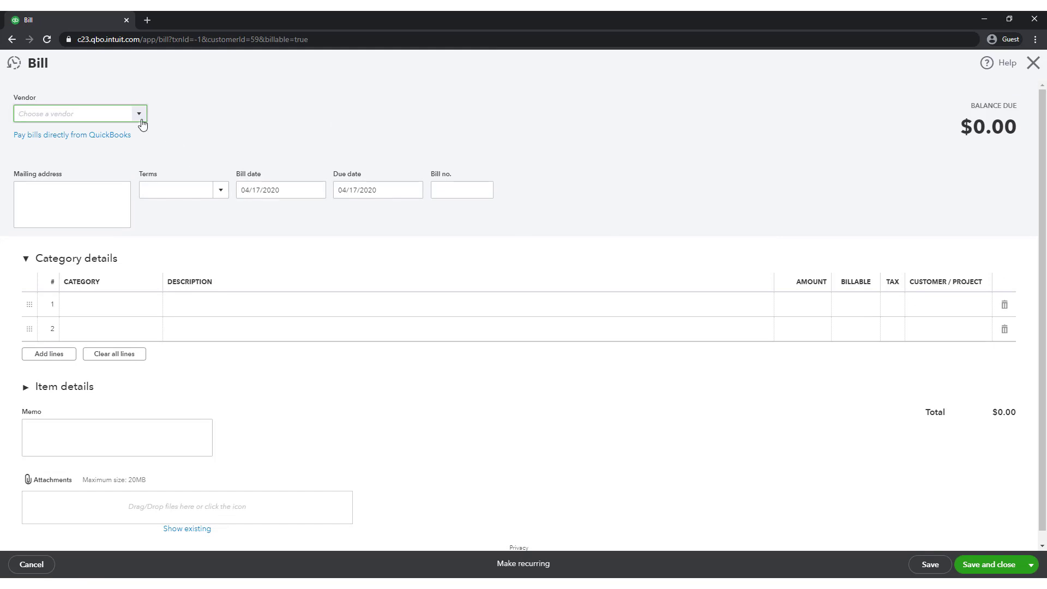
{"action": "left_click", "coordinate": [140, 116]}
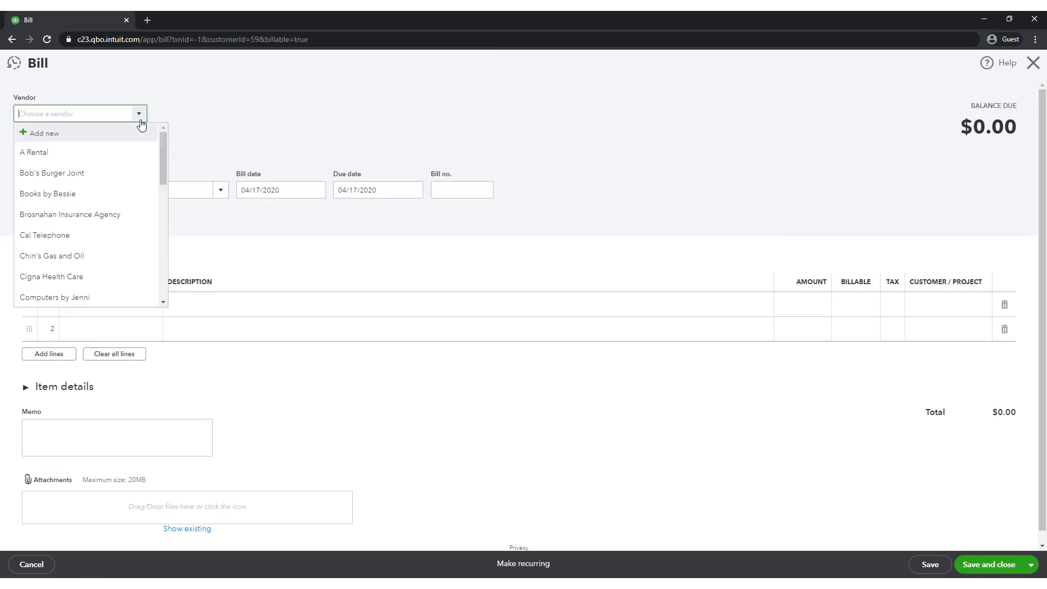
{"action": "left_click", "coordinate": [102, 174]}
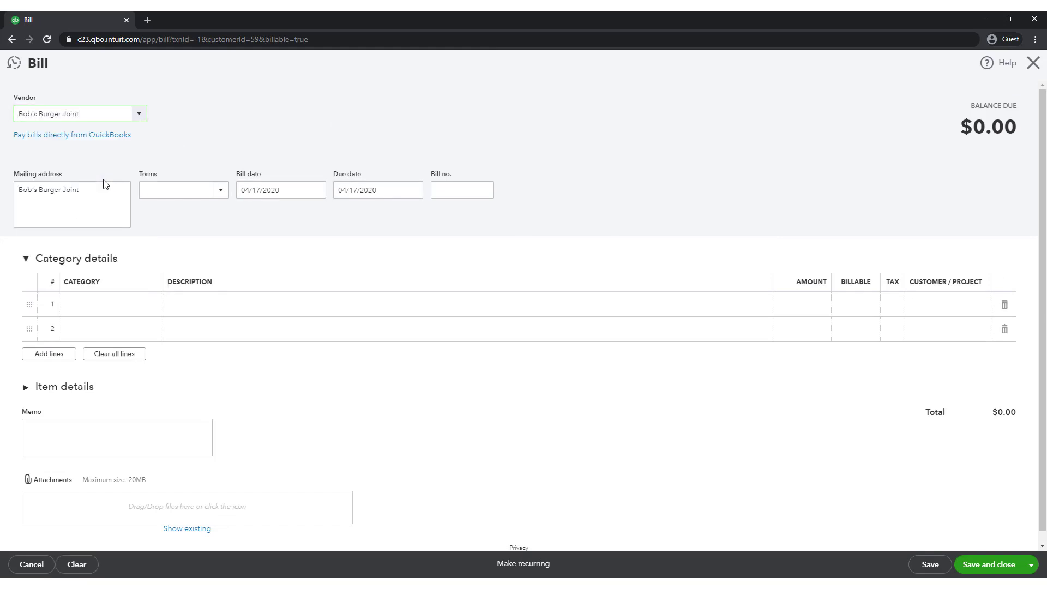
Step: Categorize the bill's first line as Meals and Entertainment and describe it as "catering for 200 people at the memorial day picnic"
{"action": "left_click", "coordinate": [116, 303]}
{"action": "left_click", "coordinate": [157, 306]}
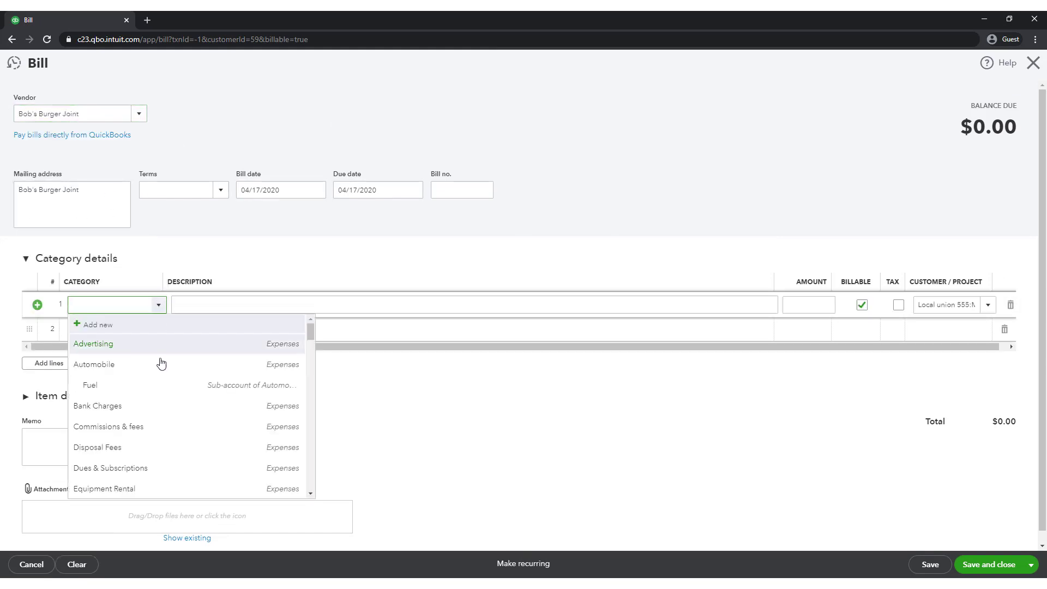
{"action": "type", "text": "Meals and Entertainme"}
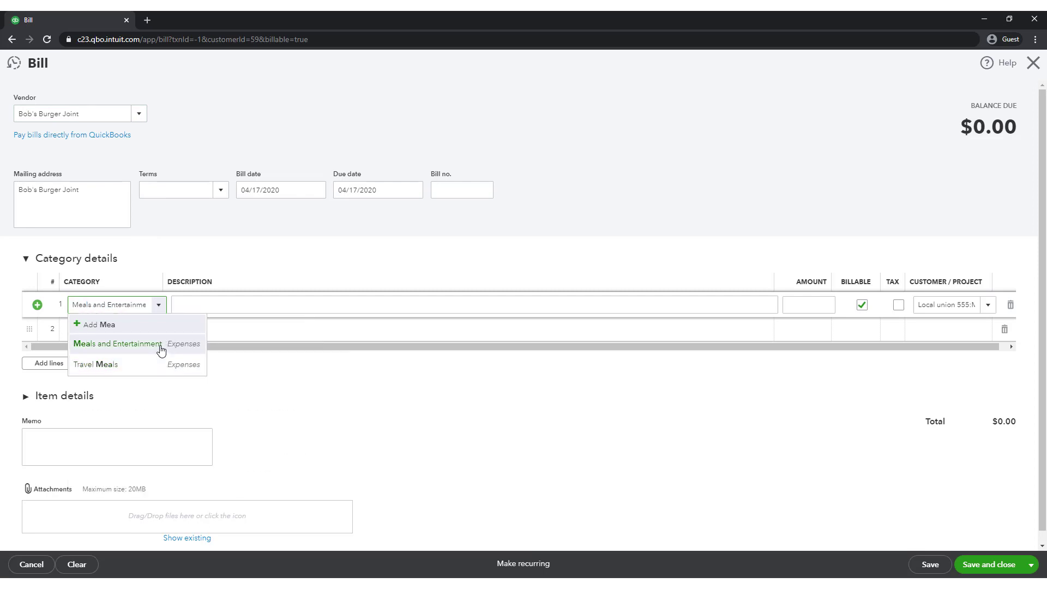
{"action": "left_click", "coordinate": [161, 345]}
{"action": "left_click", "coordinate": [227, 306]}
{"action": "type", "text": "catering for "}
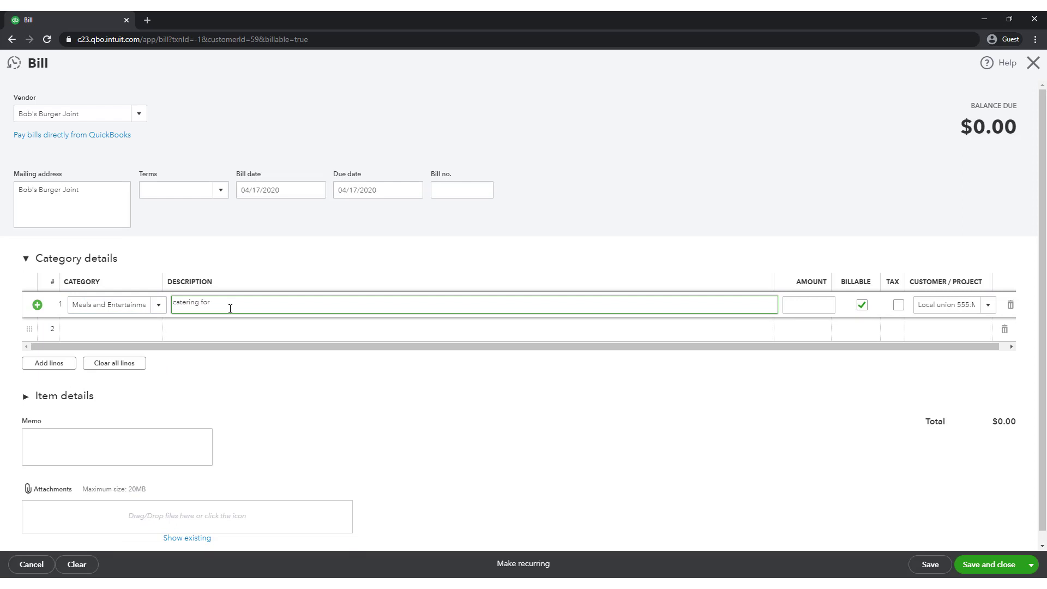
{"action": "type", "text": "200 people at the memorial day picnic"}
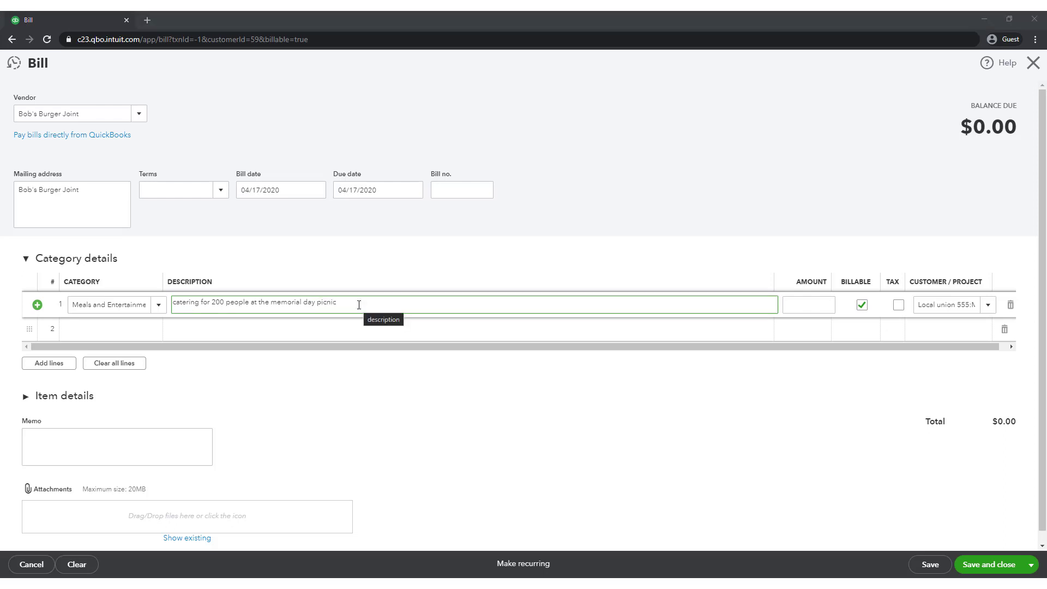
Step: Set the catering line's amount to 750, then save and close the bill
{"action": "left_click", "coordinate": [816, 305]}
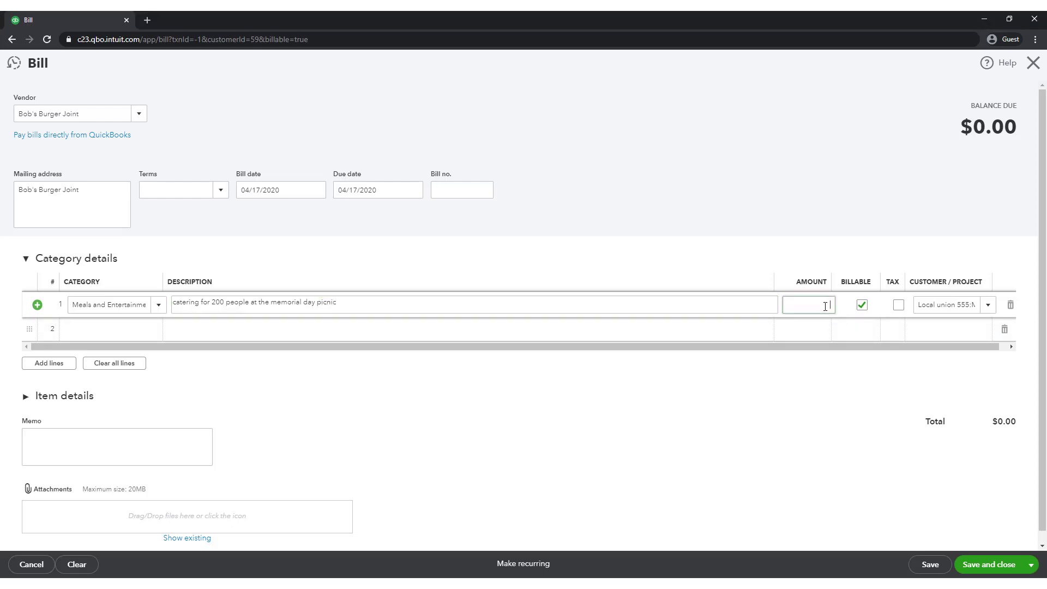
{"action": "type", "text": "750"}
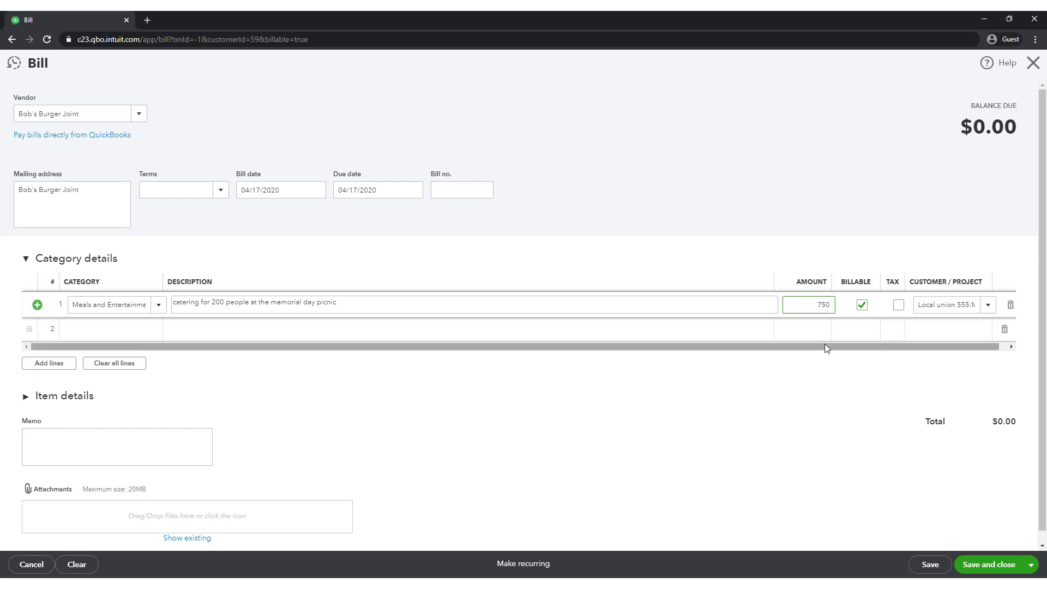
{"action": "left_click", "coordinate": [825, 344]}
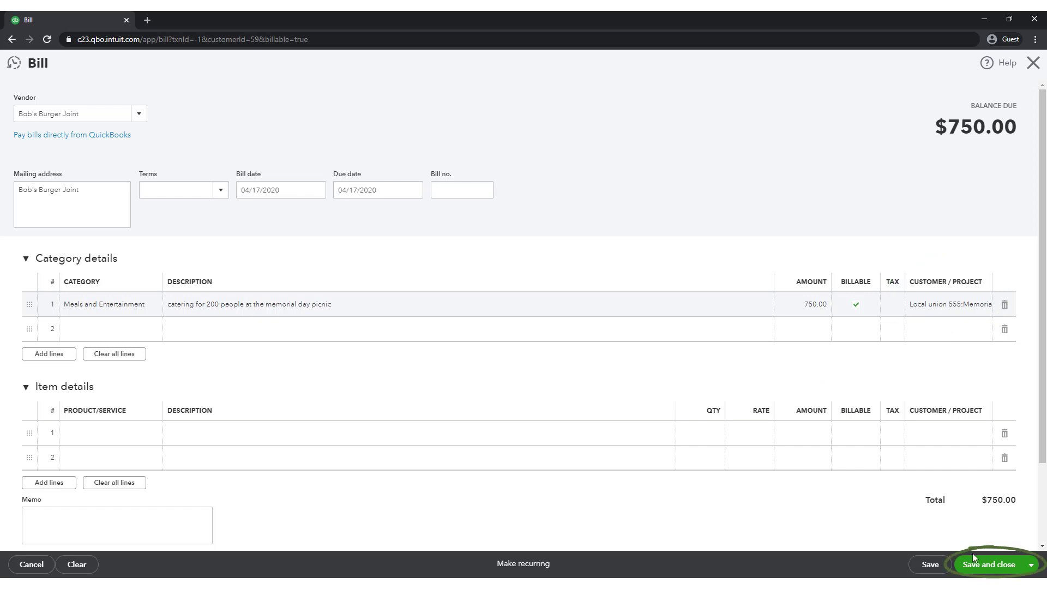
{"action": "left_click", "coordinate": [982, 568]}
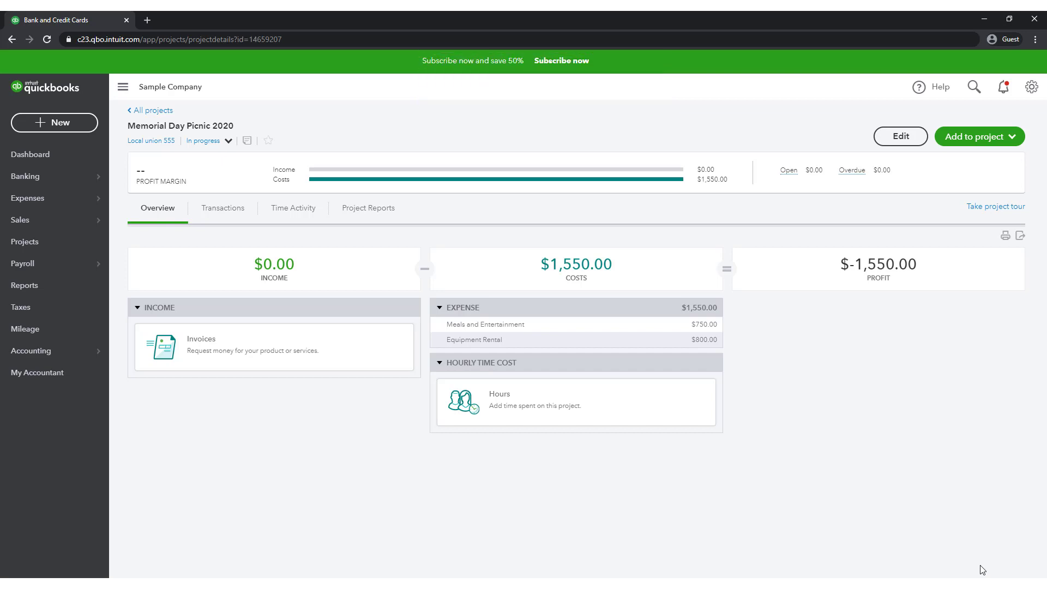
Step: View the Memorial Day Picnic 2020 project's profitability report without time costs, then return to the projects list
{"action": "left_click", "coordinate": [382, 213]}
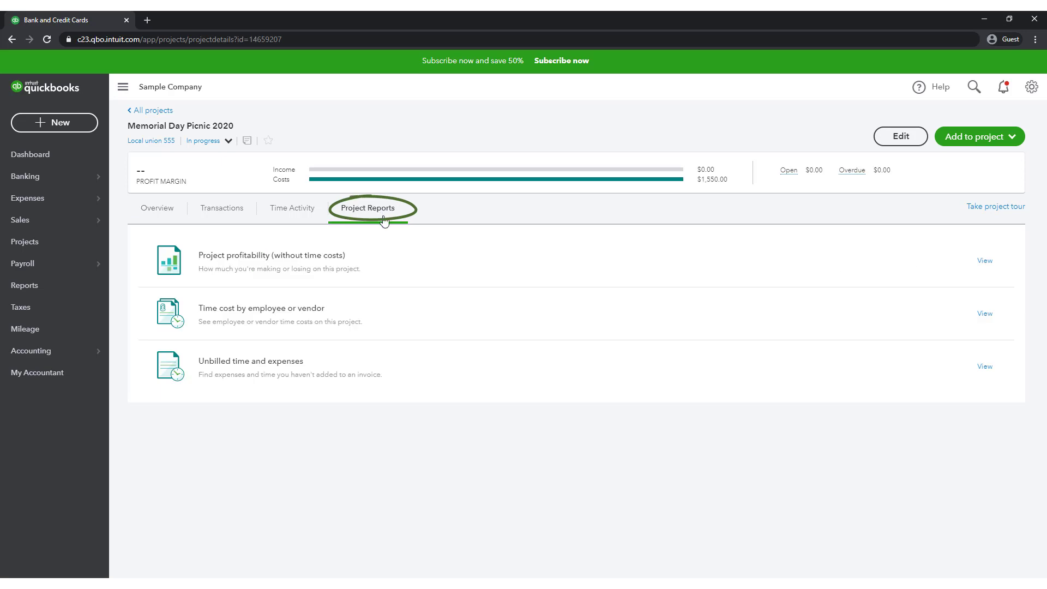
{"action": "left_click", "coordinate": [381, 267]}
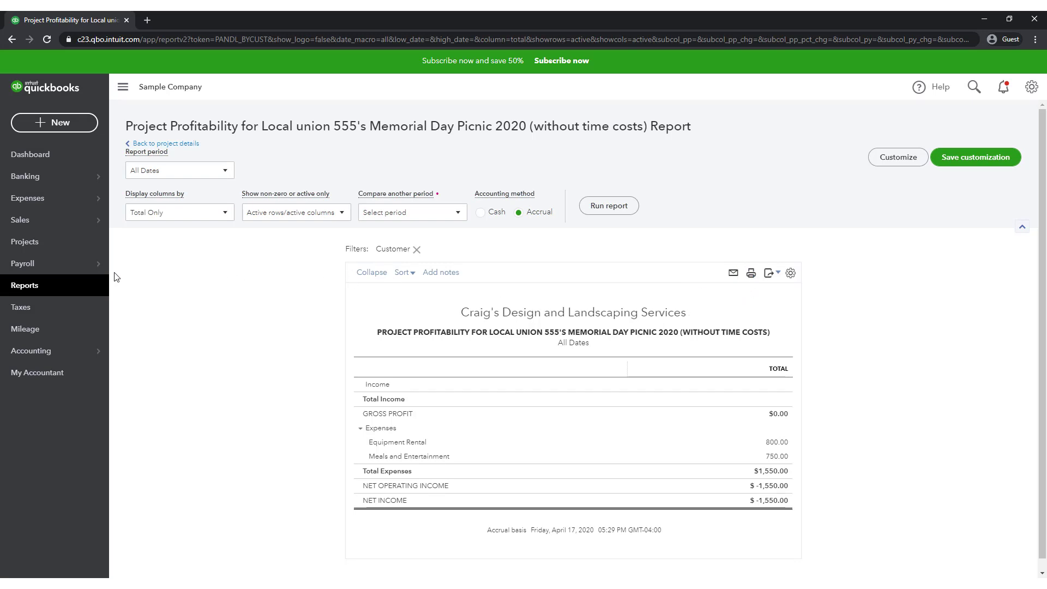
{"action": "left_click", "coordinate": [75, 251]}
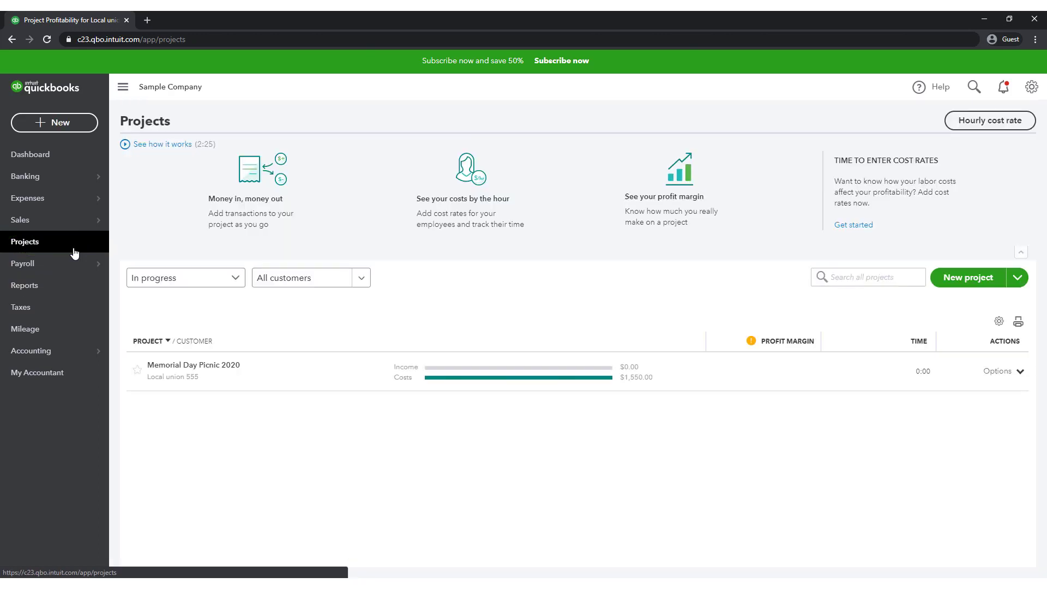